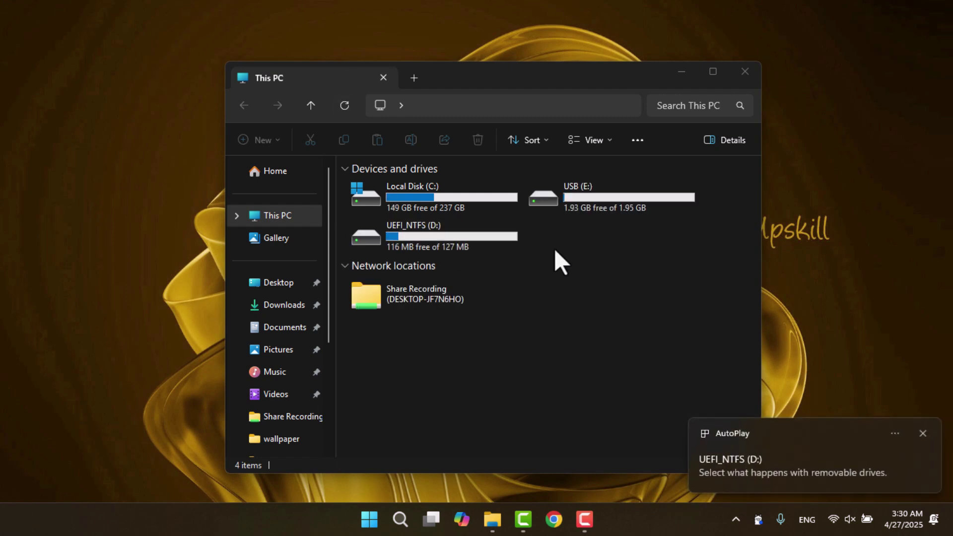
Step: After briefly selecting the E: and D: drives, launch Command Prompt as administrator
click(638, 208)
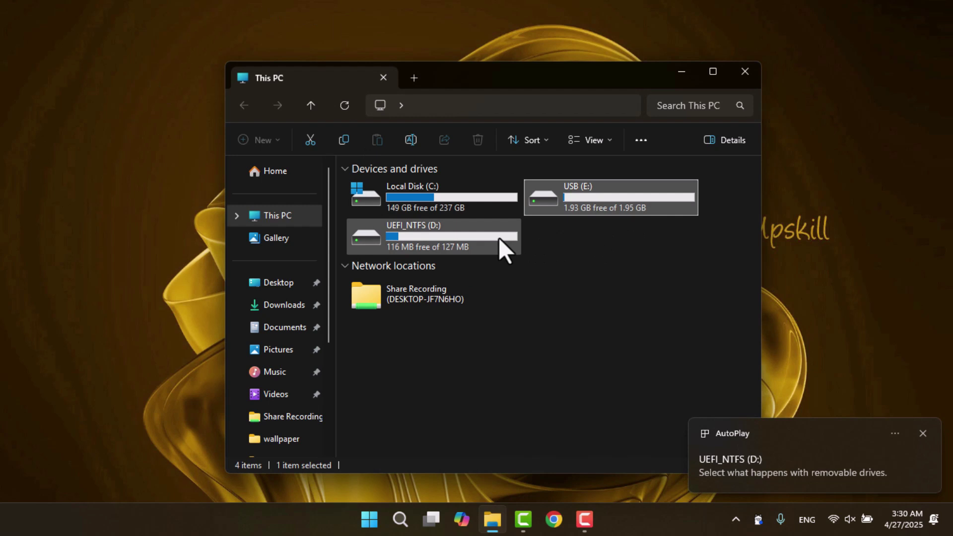
click(469, 239)
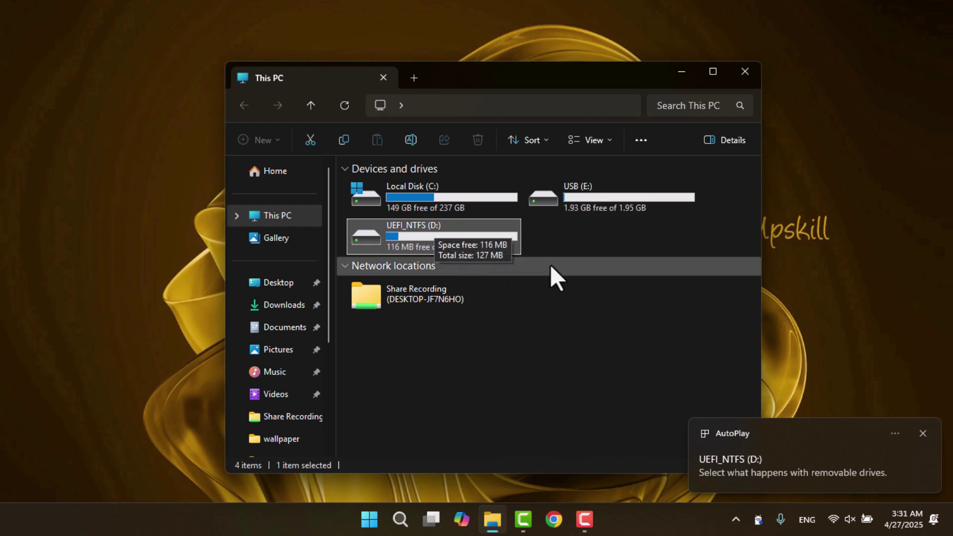
click(641, 239)
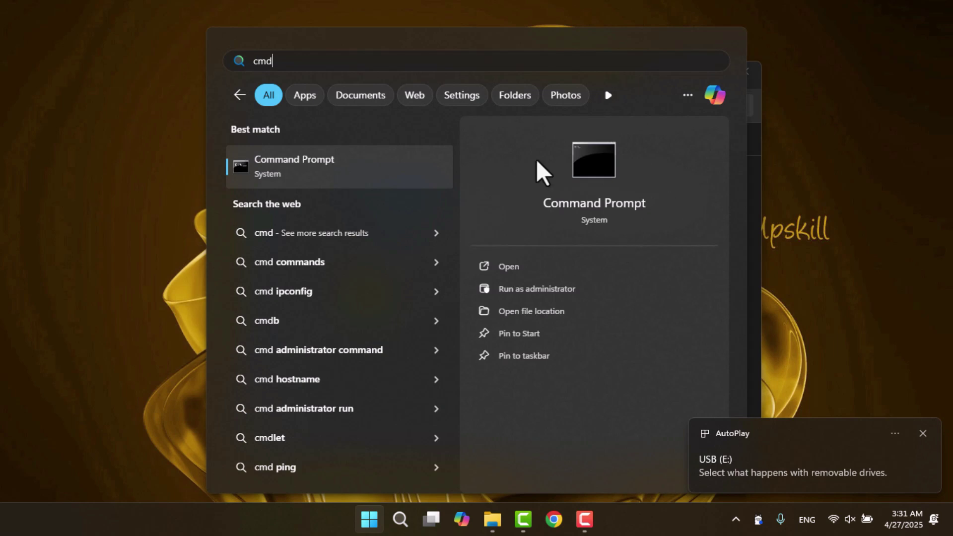
click(568, 285)
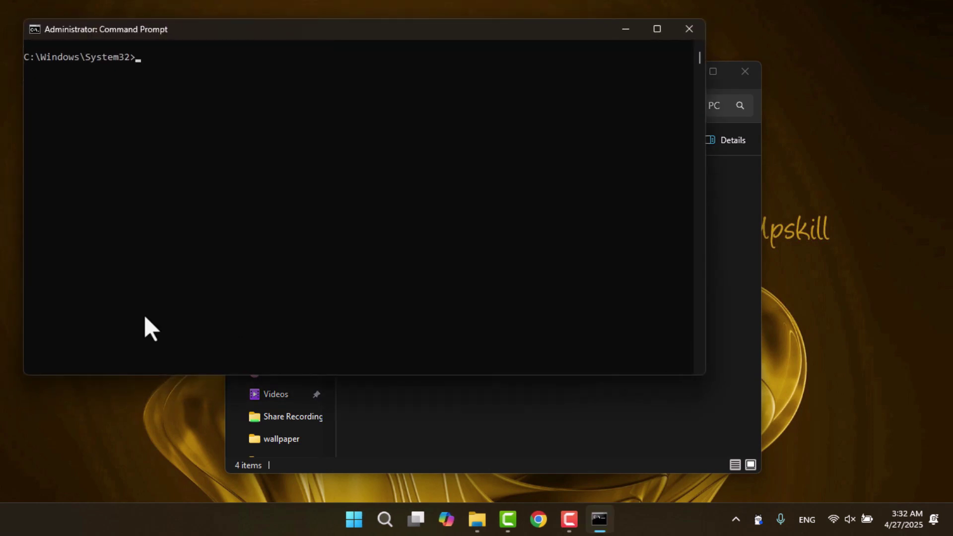
text(diskpart)
Step: Start DiskPart, list the disks, then select and clean Disk 1 (3776 MB)
key(Return)
text(l)
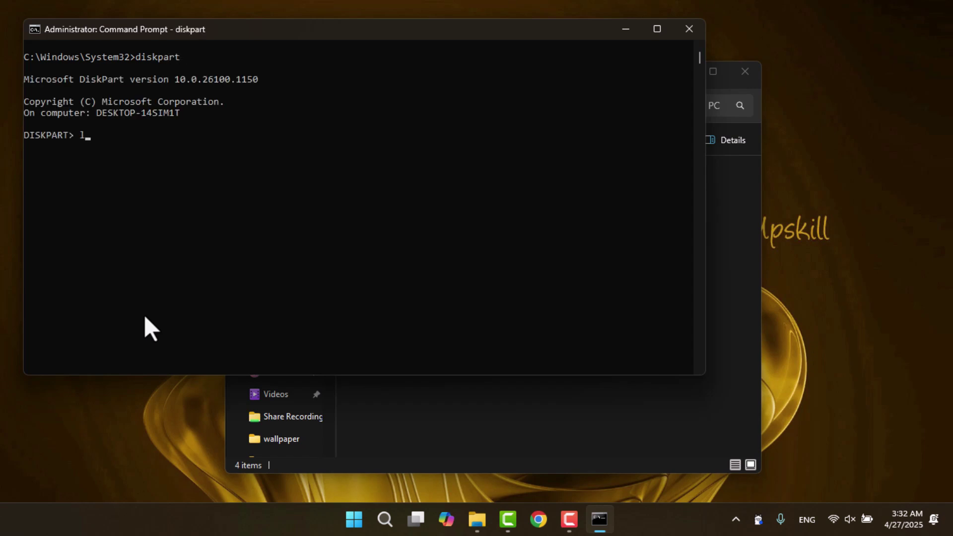
text(ist disk)
key(Return)
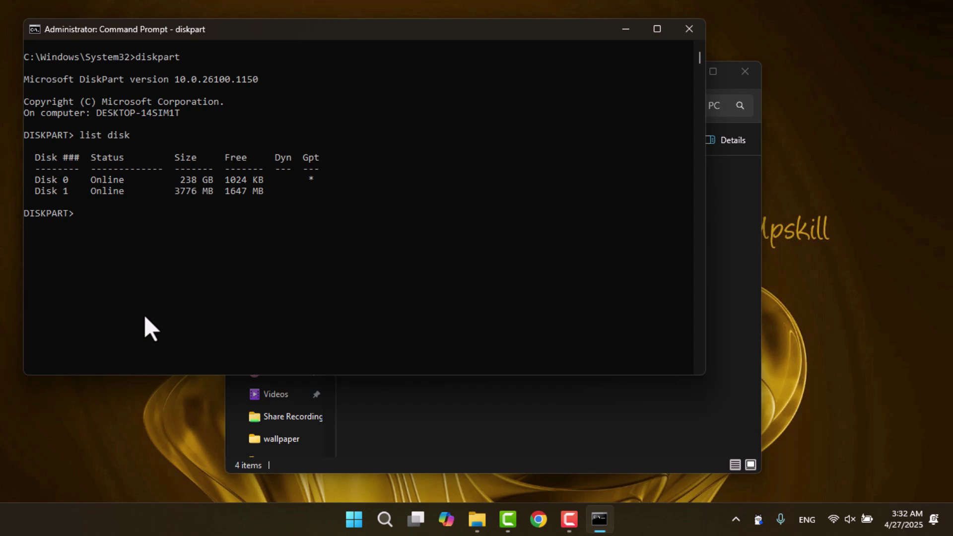
mouse_move(284, 191)
mouse_down()
mouse_move(180, 195)
mouse_move(344, 191)
mouse_up()
click(367, 192)
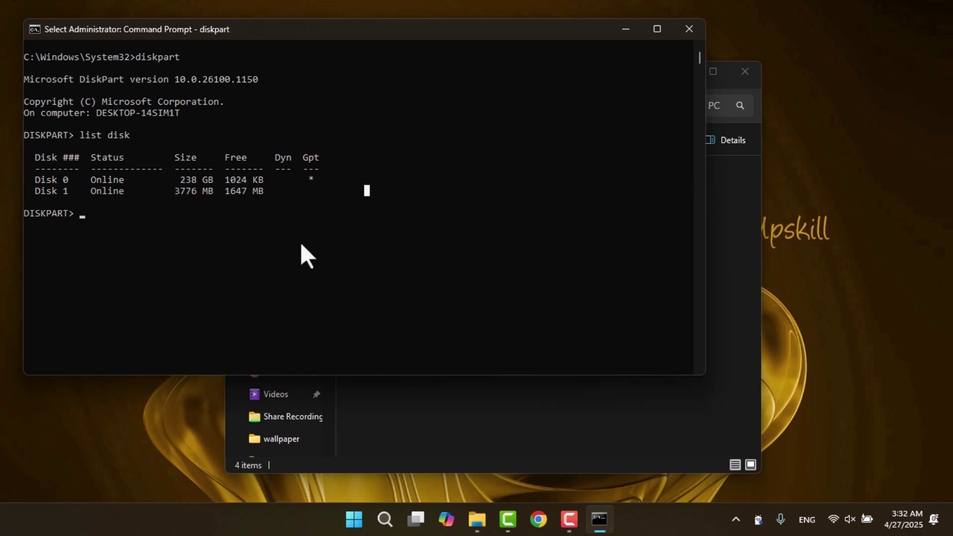
text(sle)
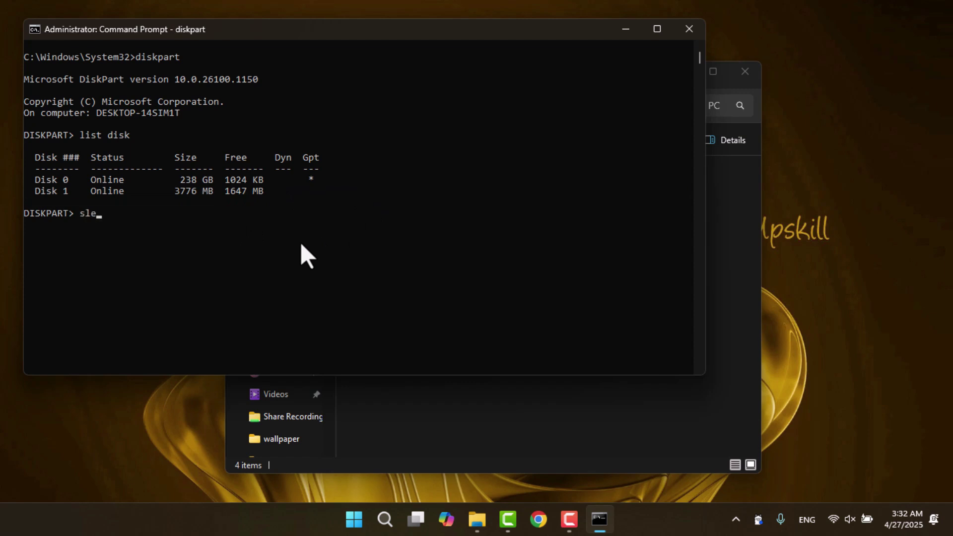
key(BackSpace)
key(BackSpace)
text(el)
text( dis)
key(Return)
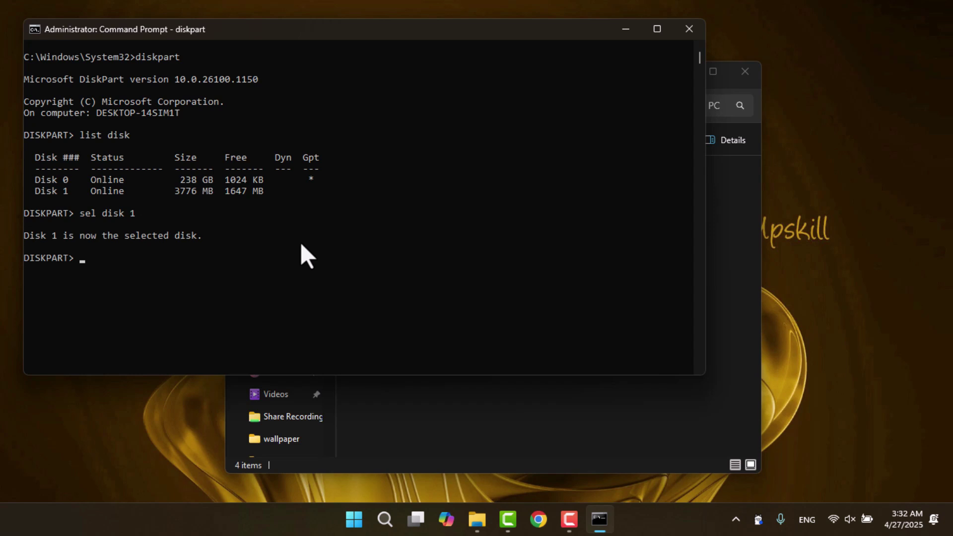
text(clean)
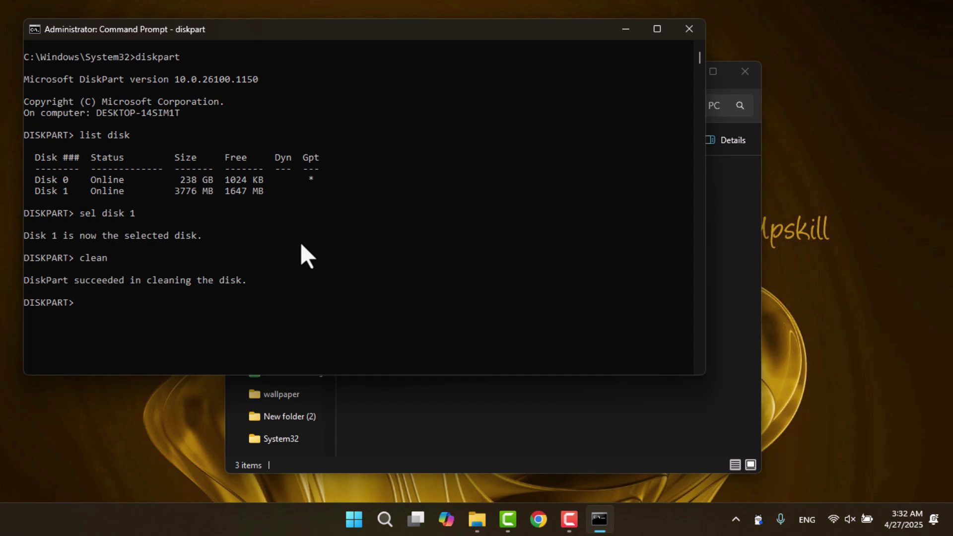
Step: Open Disk Management via 'disk man' search and right-click Disk 1's unallocated space
click(385, 518)
text(disk)
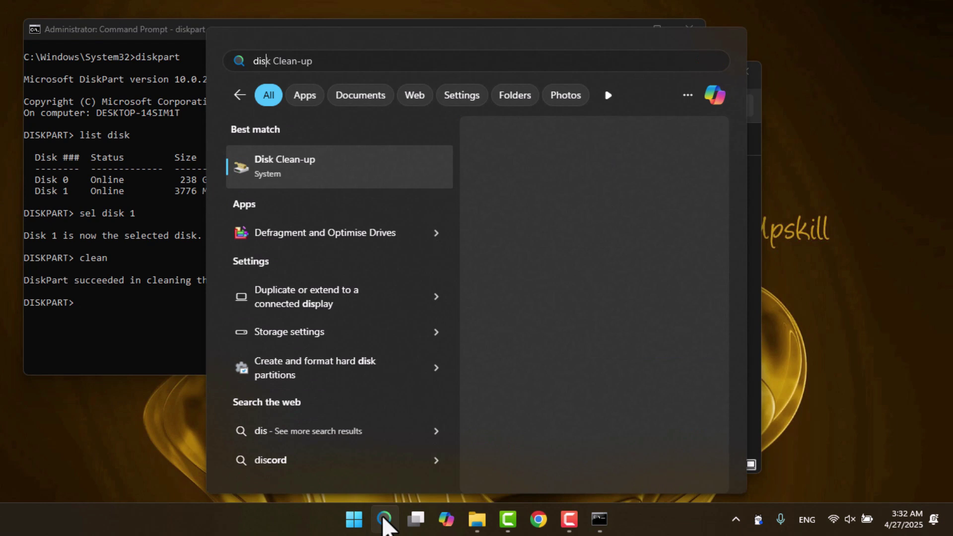
text( man)
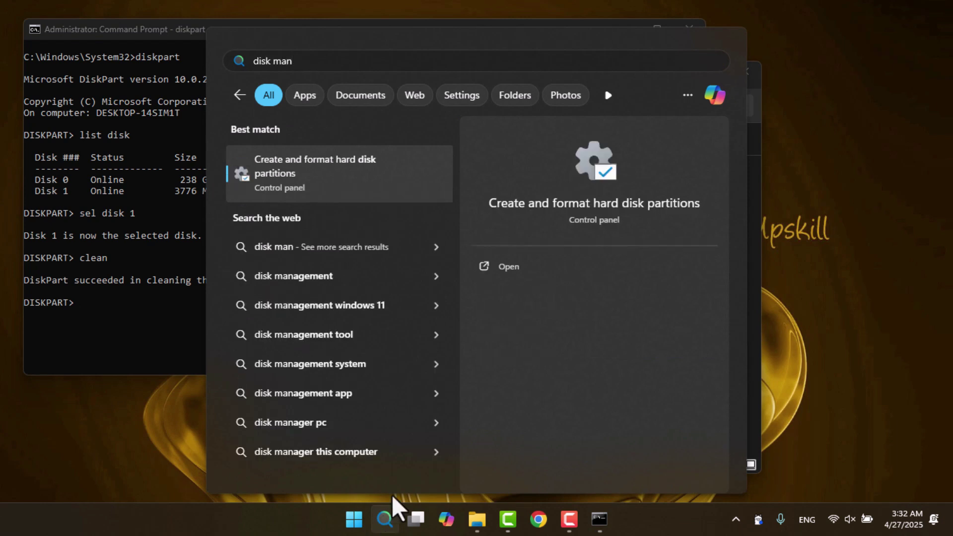
click(357, 195)
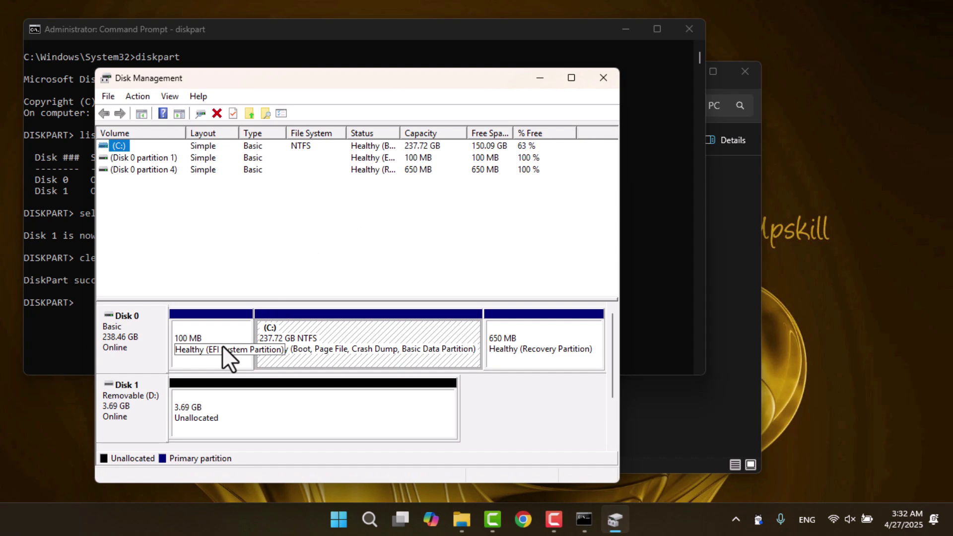
right_click(267, 407)
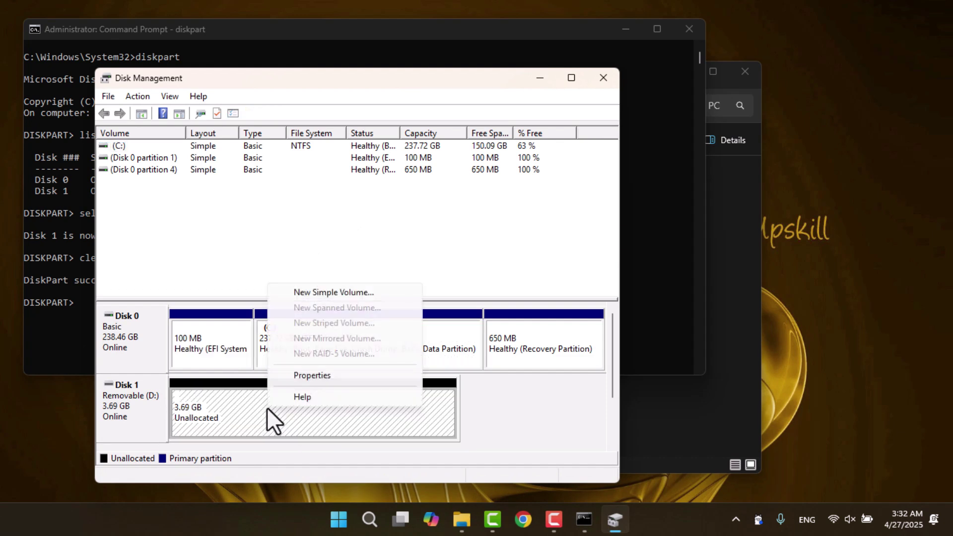
Step: Create a full-size NTFS simple volume on Disk 1 with drive letter E and label 'New'
click(381, 293)
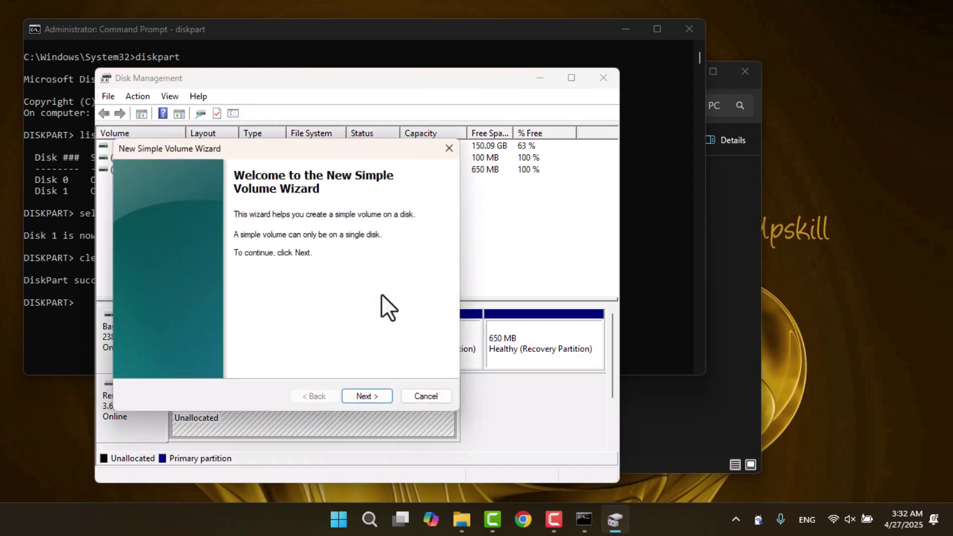
click(368, 395)
click(369, 395)
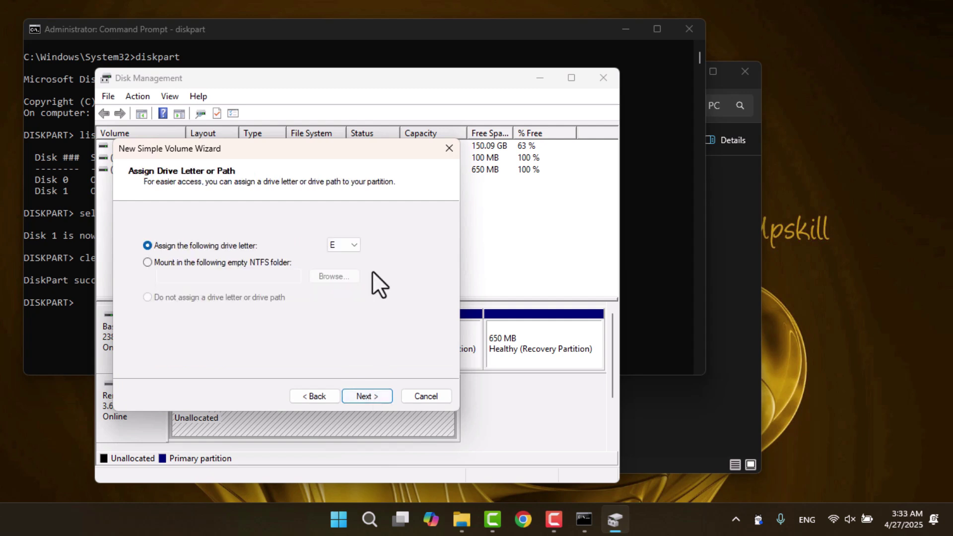
click(367, 396)
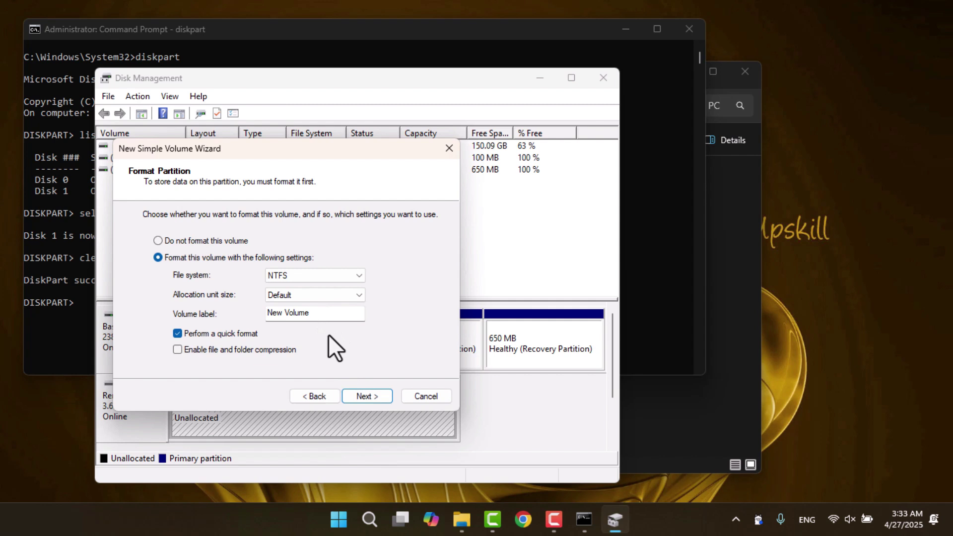
double_click(302, 312)
key(BackSpace)
click(370, 397)
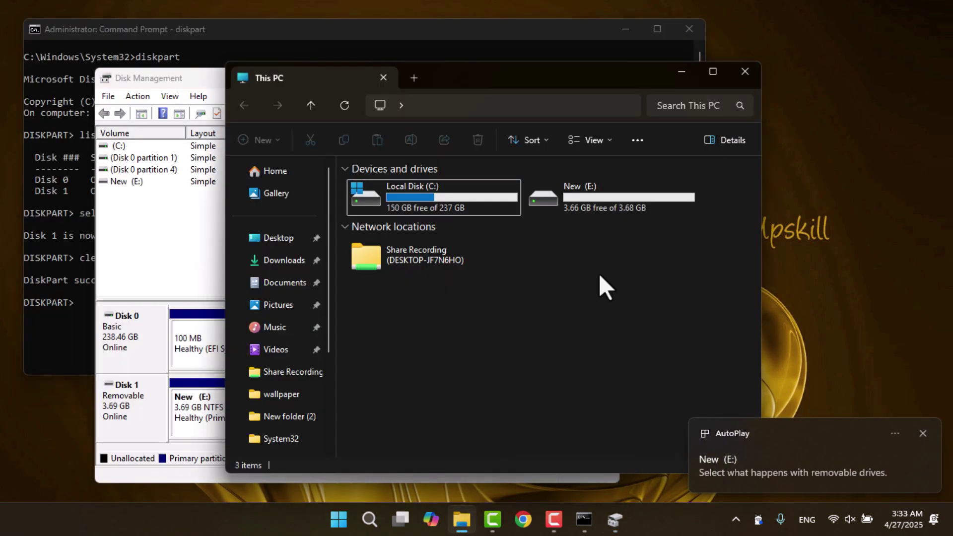
Step: Open the empty New (E:) drive in File Explorer
double_click(596, 202)
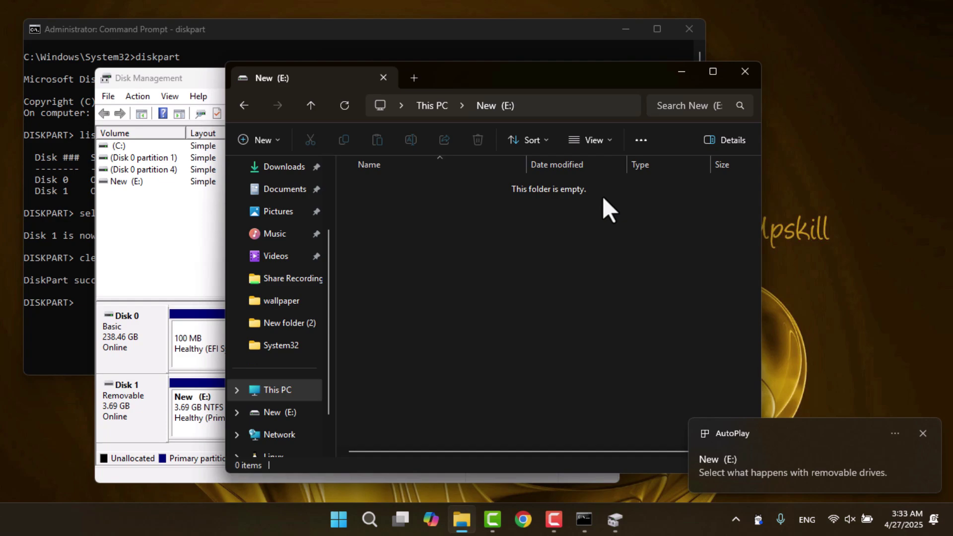